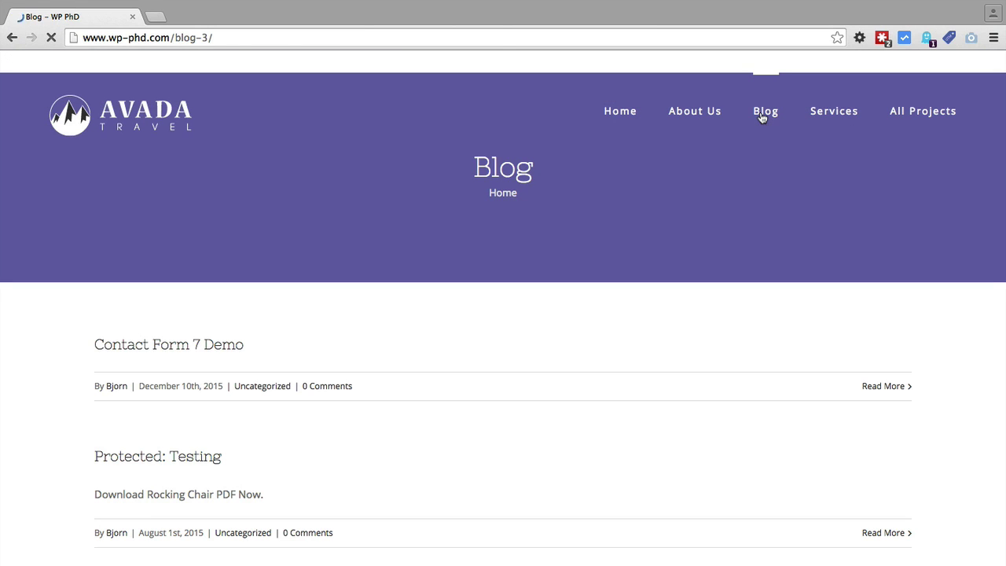
{"action": "scroll", "coordinate": [66, 321], "scroll_direction": "down", "scroll_amount": 5}
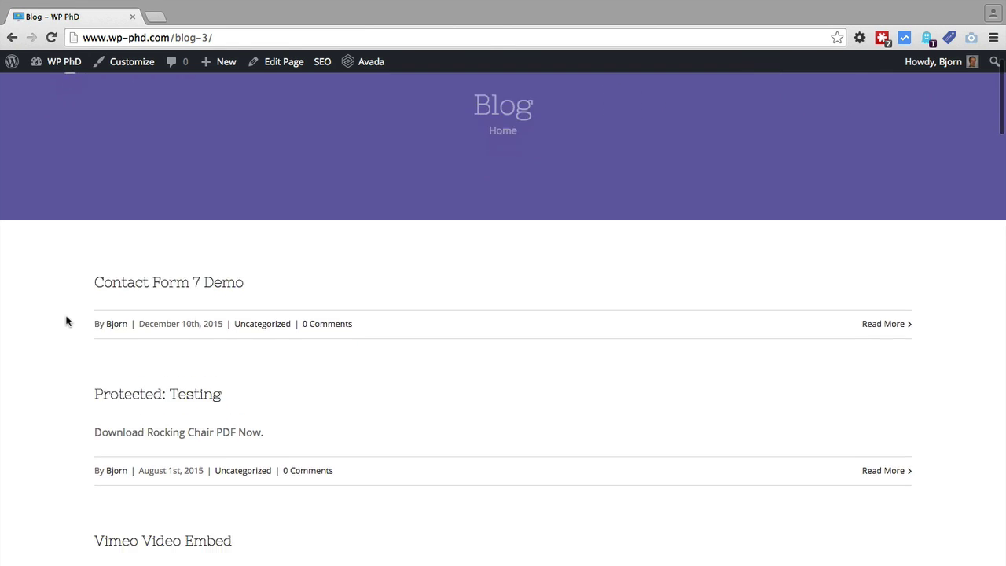
{"action": "scroll", "coordinate": [66, 320], "scroll_direction": "down", "scroll_amount": 4}
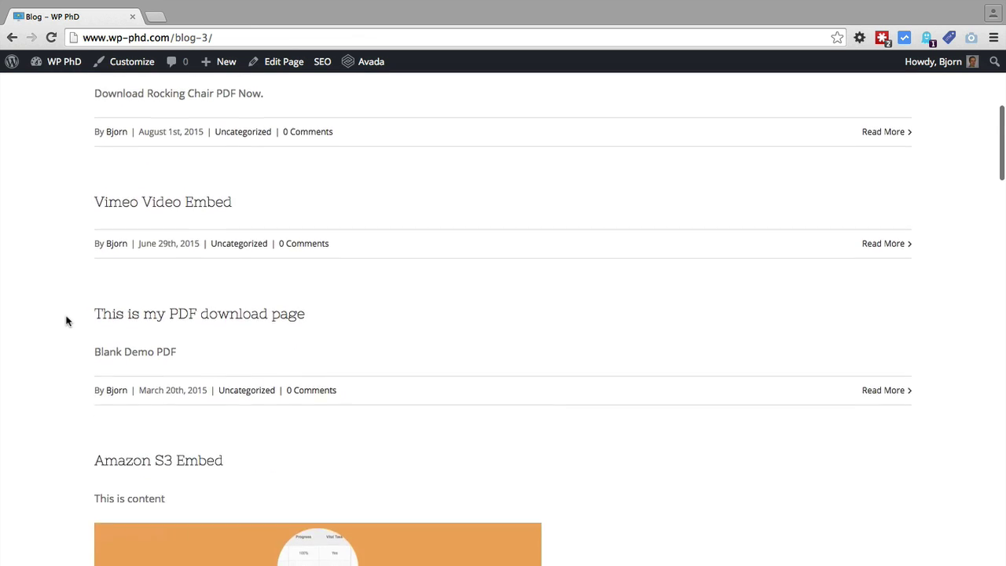
{"action": "scroll", "coordinate": [66, 321], "scroll_direction": "down", "scroll_amount": 4}
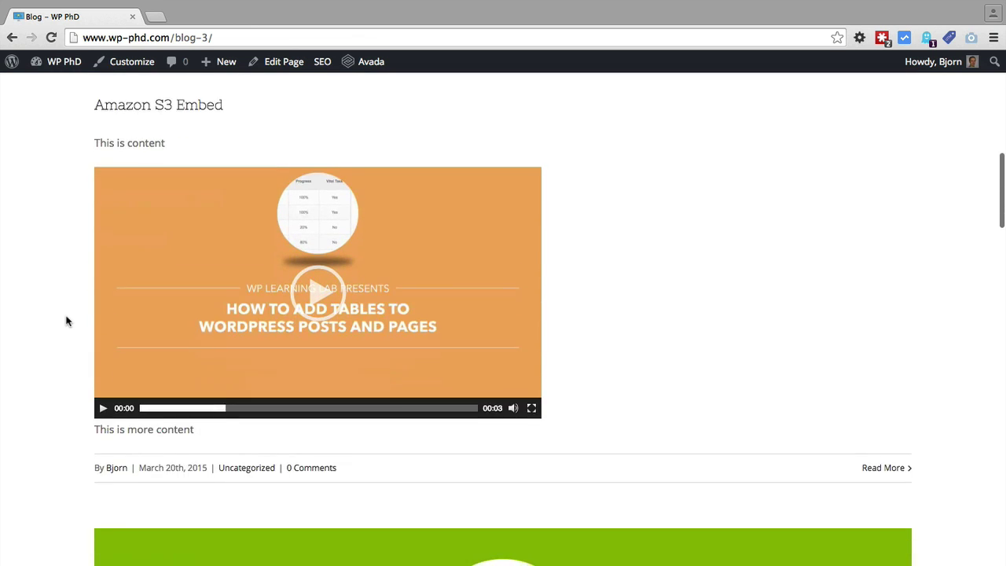
{"action": "scroll", "coordinate": [66, 321], "scroll_direction": "down", "scroll_amount": 7}
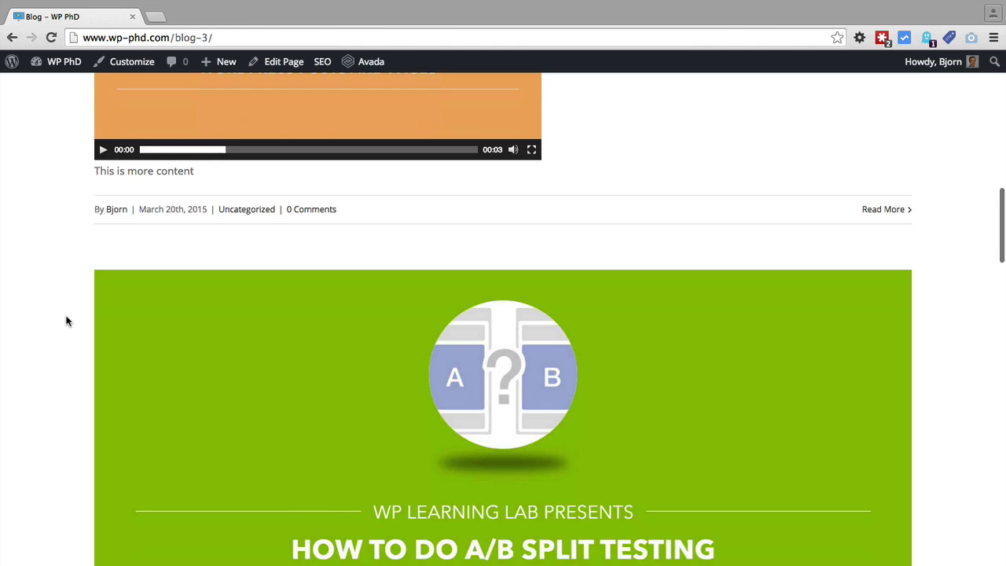
{"action": "scroll", "coordinate": [71, 319], "scroll_direction": "down", "scroll_amount": 1}
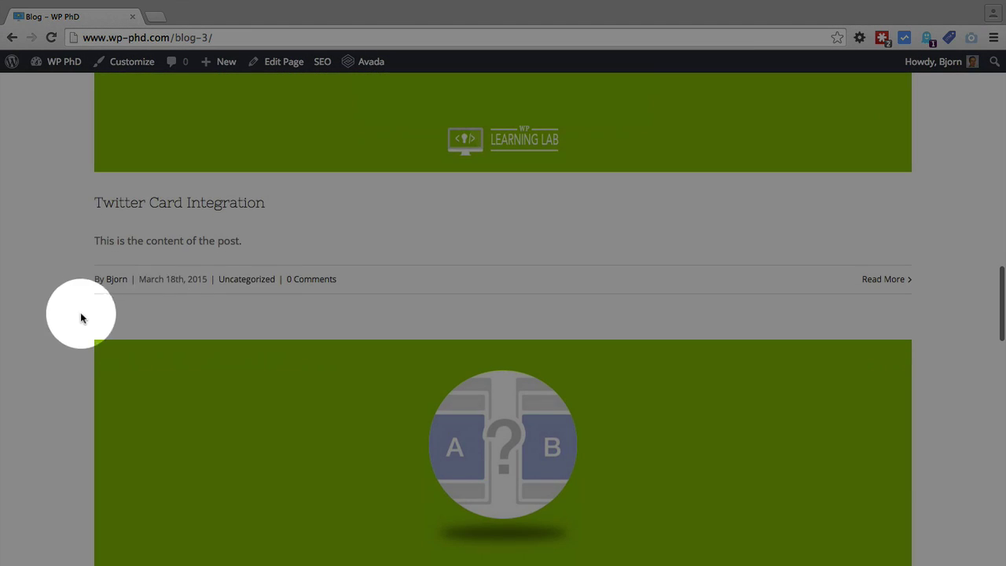
{"action": "scroll", "coordinate": [89, 297], "scroll_direction": "down", "scroll_amount": 7}
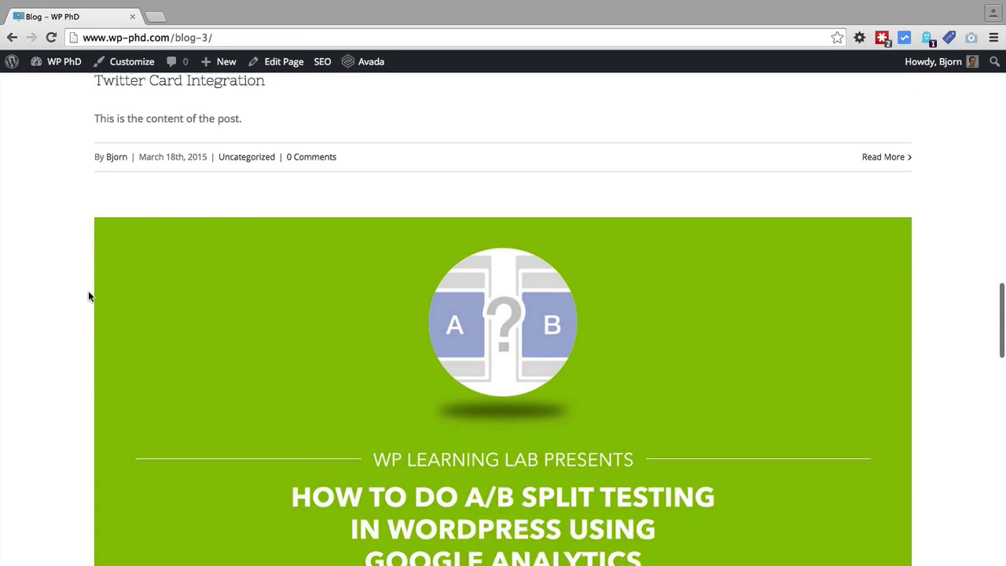
{"action": "scroll", "coordinate": [88, 296], "scroll_direction": "down", "scroll_amount": 8}
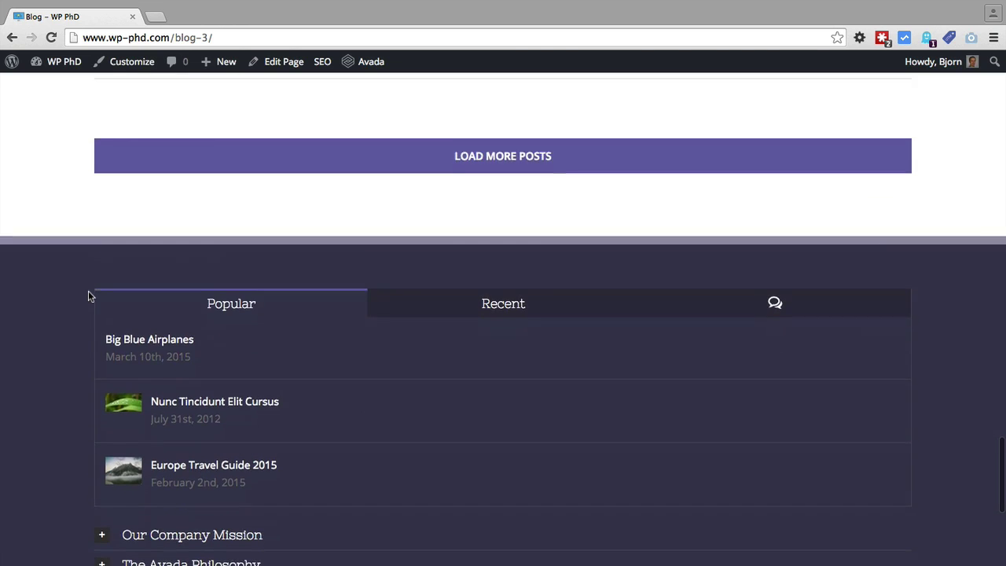
{"action": "left_click", "coordinate": [437, 142]}
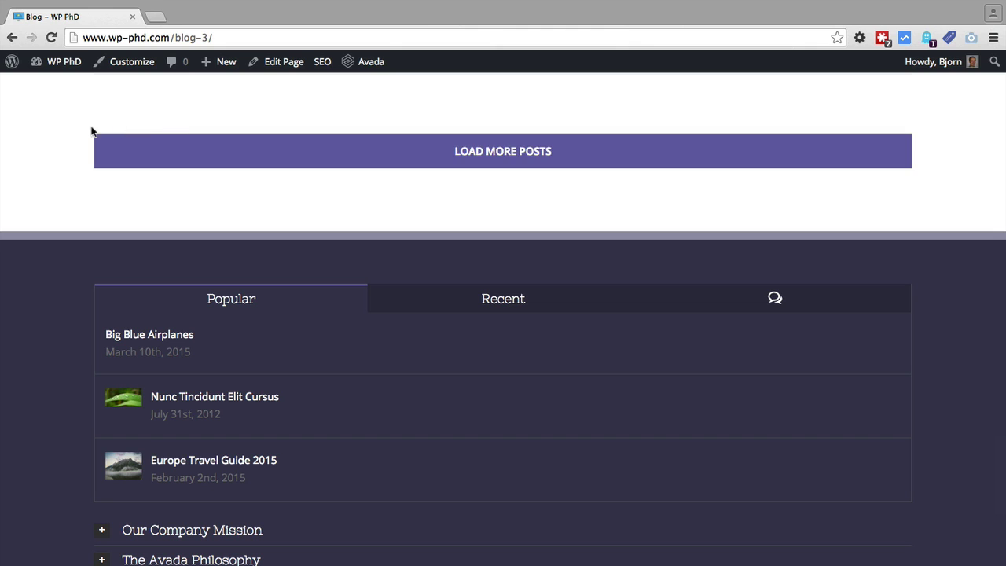
Go to the WP PhD dashboard and open Settings > Reading to check the Blog posts page and Home front page
{"action": "left_click", "coordinate": [59, 66]}
{"action": "left_click", "coordinate": [55, 88]}
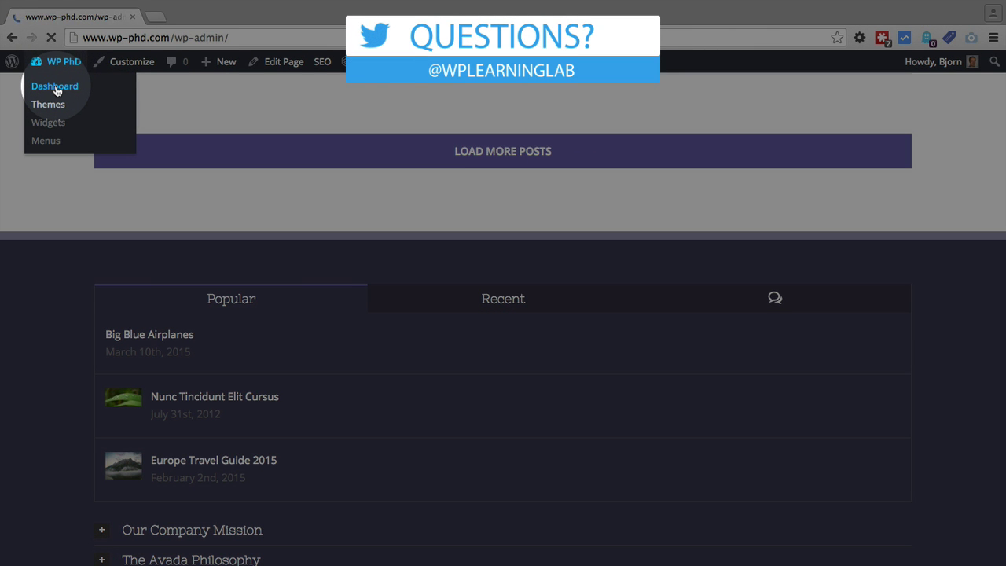
{"action": "scroll", "coordinate": [47, 346], "scroll_direction": "down", "scroll_amount": 3}
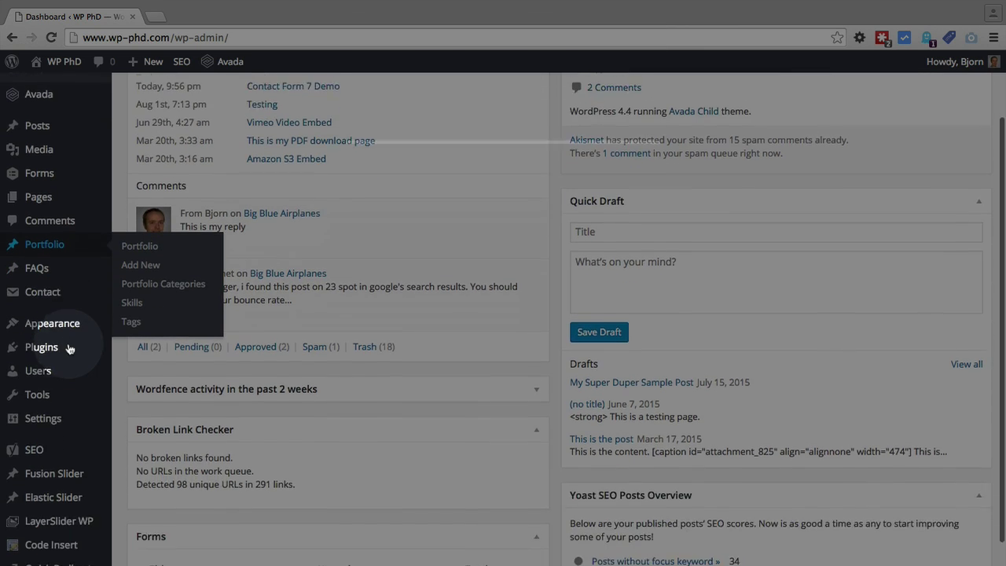
{"action": "scroll", "coordinate": [69, 348], "scroll_direction": "down", "scroll_amount": 2}
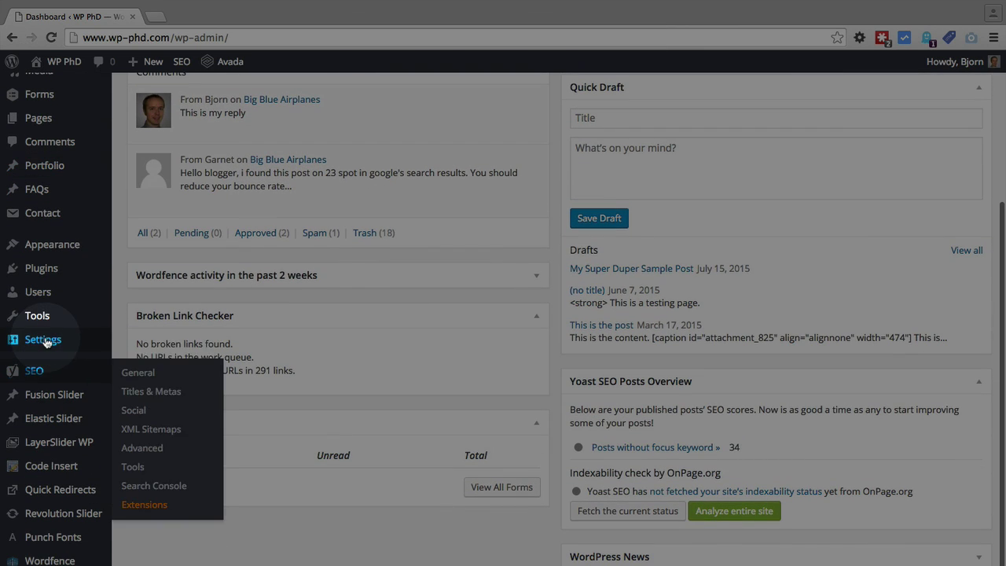
{"action": "mouse_move", "coordinate": [44, 342]}
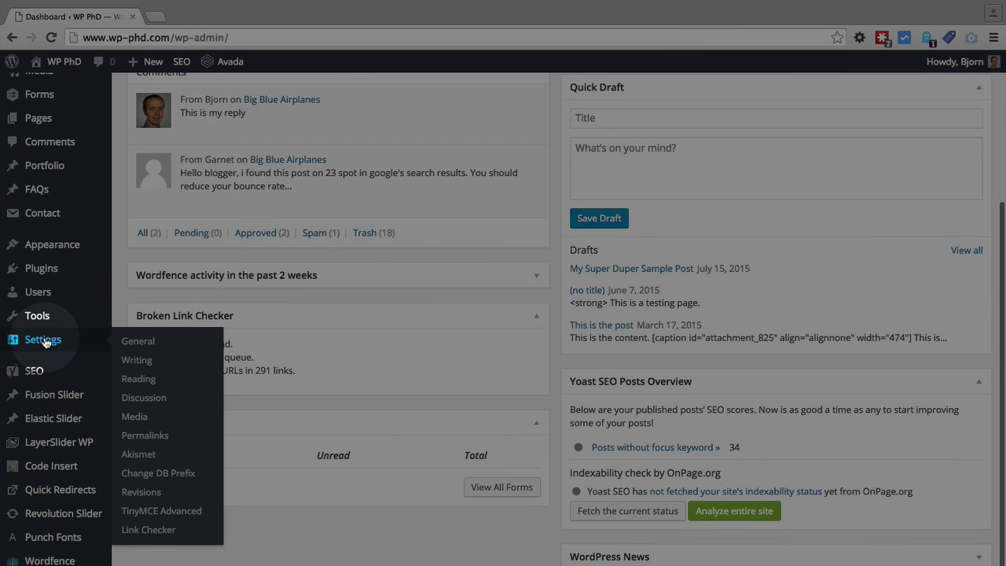
{"action": "left_click", "coordinate": [138, 379]}
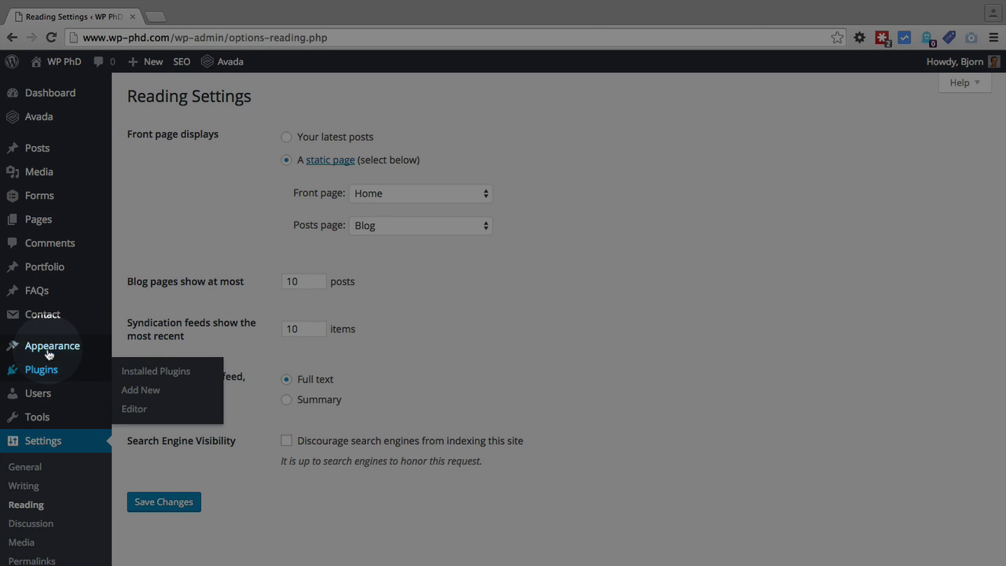
{"action": "mouse_move", "coordinate": [40, 349]}
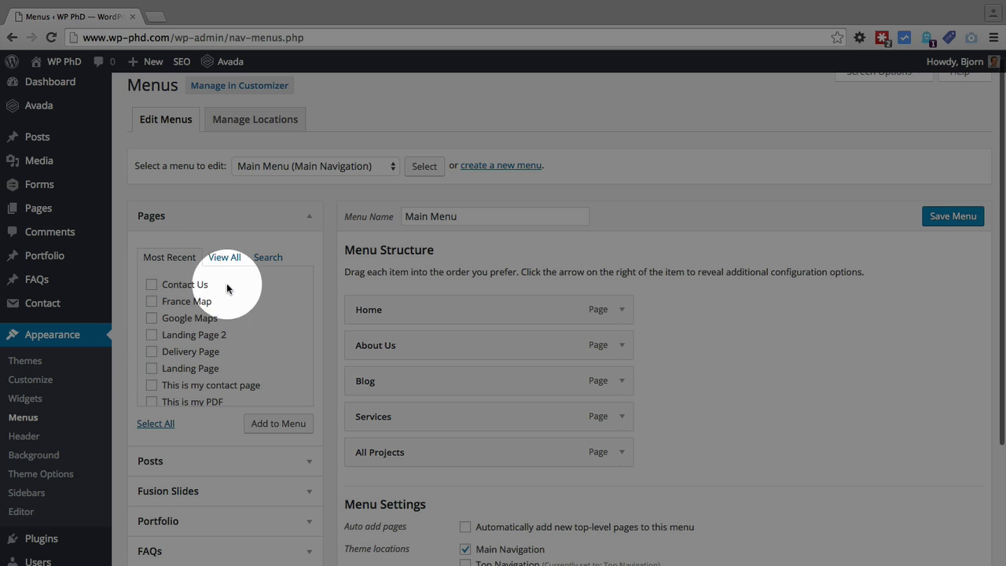
Remove the existing Blog item from the Main Menu
{"action": "left_click", "coordinate": [268, 258]}
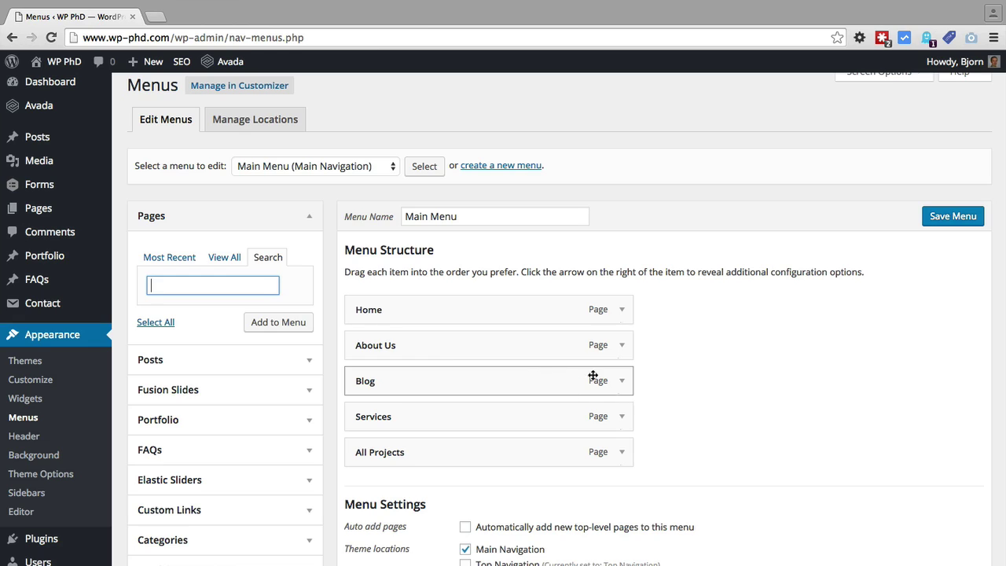
{"action": "left_click", "coordinate": [622, 382]}
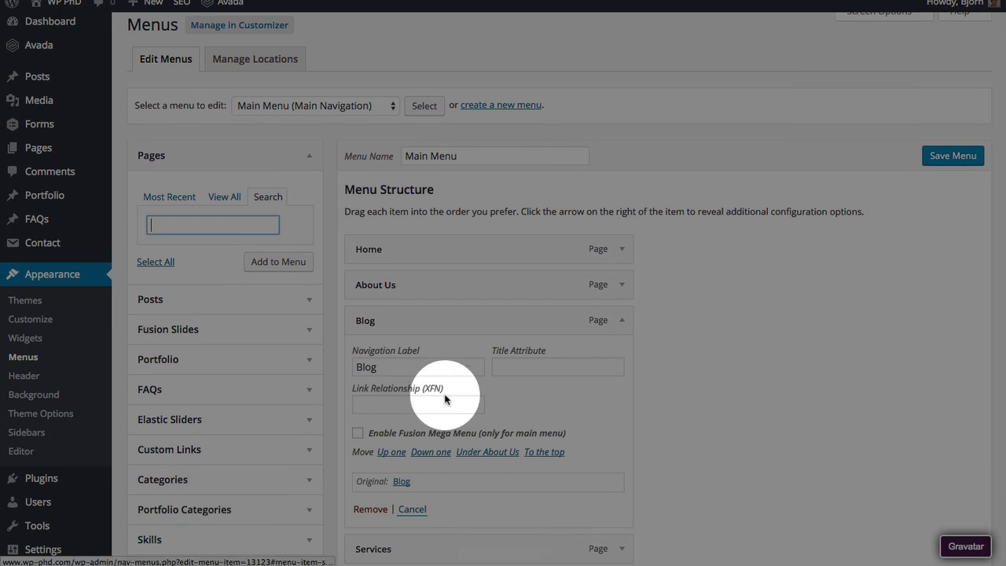
{"action": "left_click", "coordinate": [366, 507]}
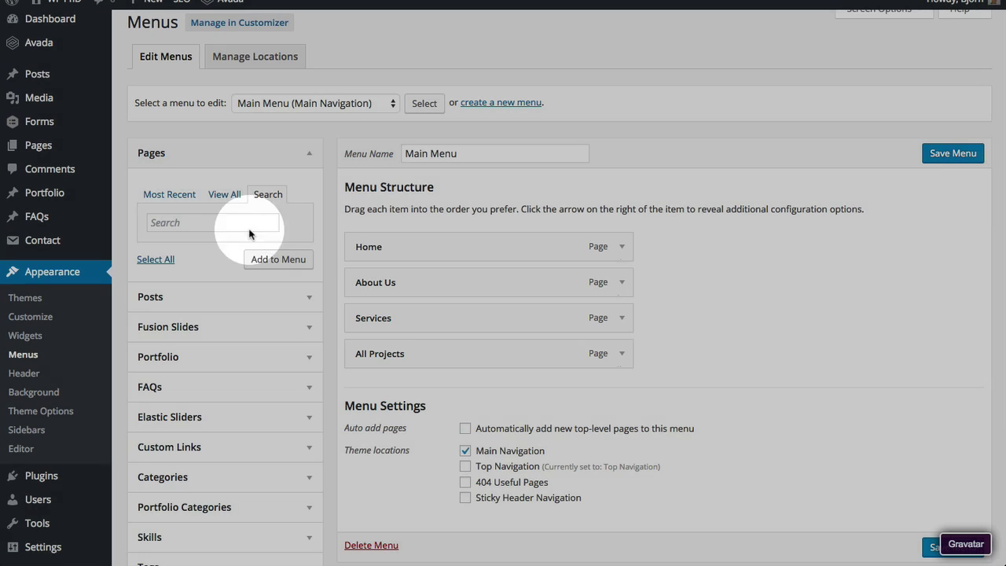
Search pages for 'Bl', add the Blog page between About Us and Services, and save the menu
{"action": "left_click", "coordinate": [246, 224]}
{"action": "type", "text": "Blog"}
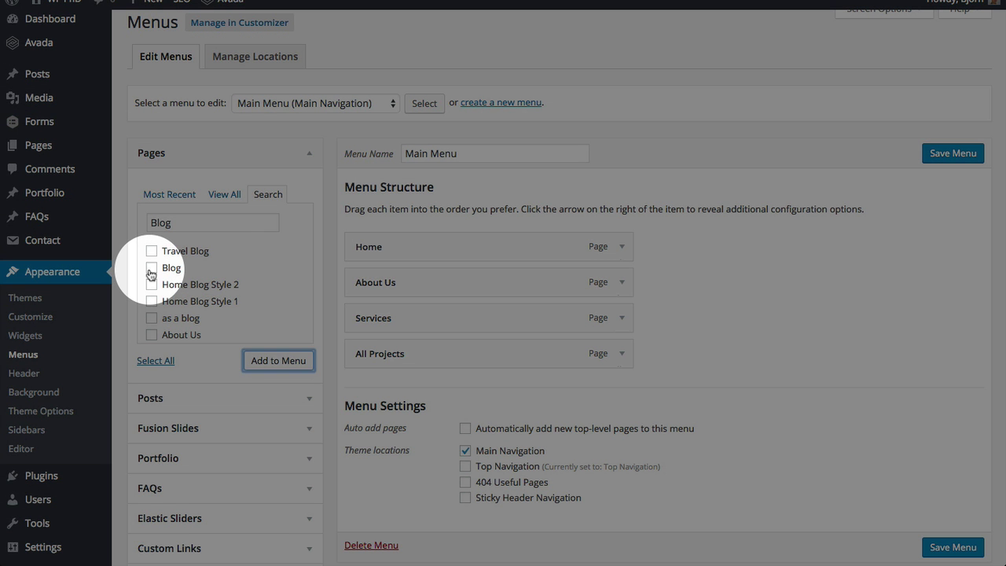
{"action": "left_click", "coordinate": [151, 267]}
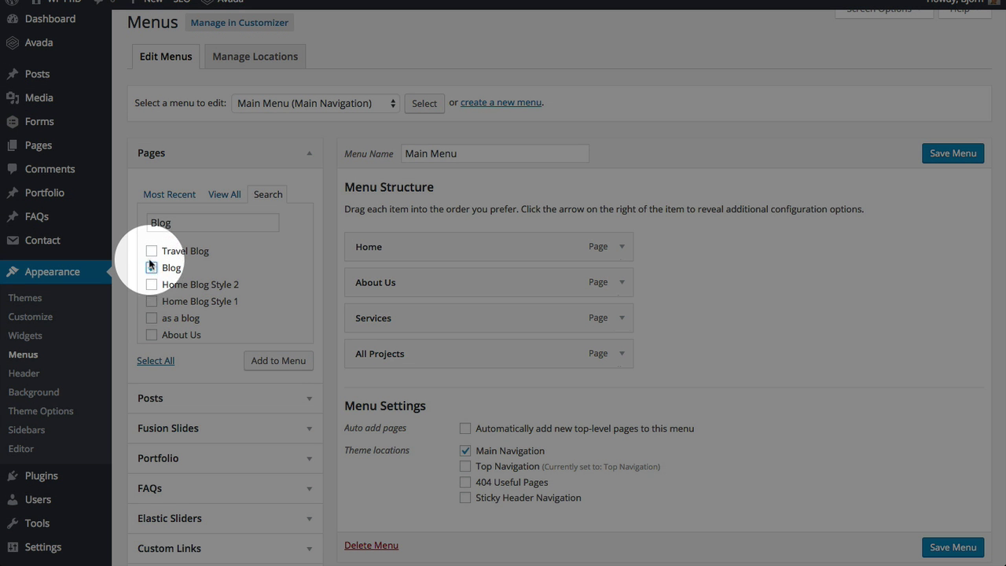
{"action": "left_click", "coordinate": [291, 366]}
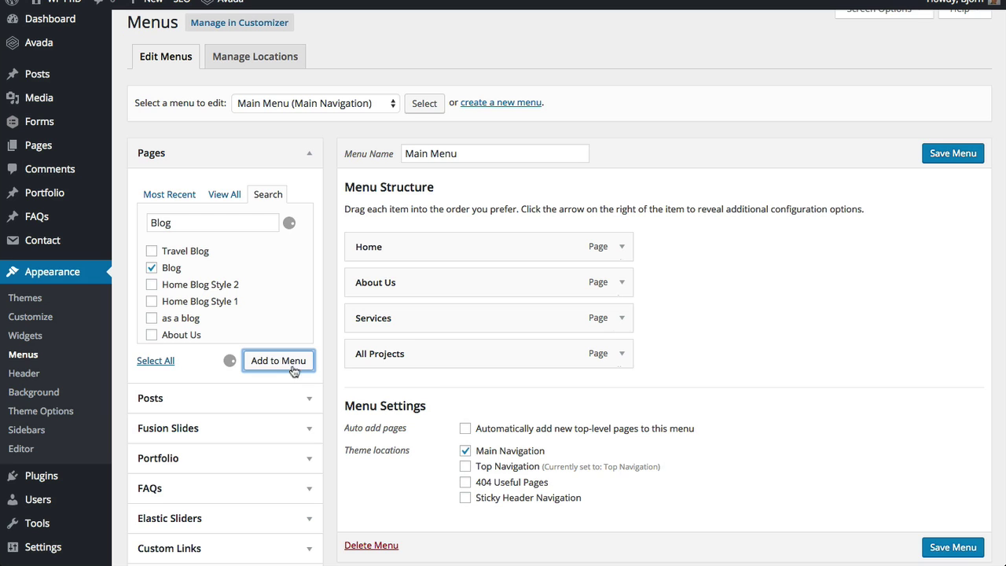
{"action": "left_click_drag", "start_coordinate": [387, 389], "coordinate": [406, 309]}
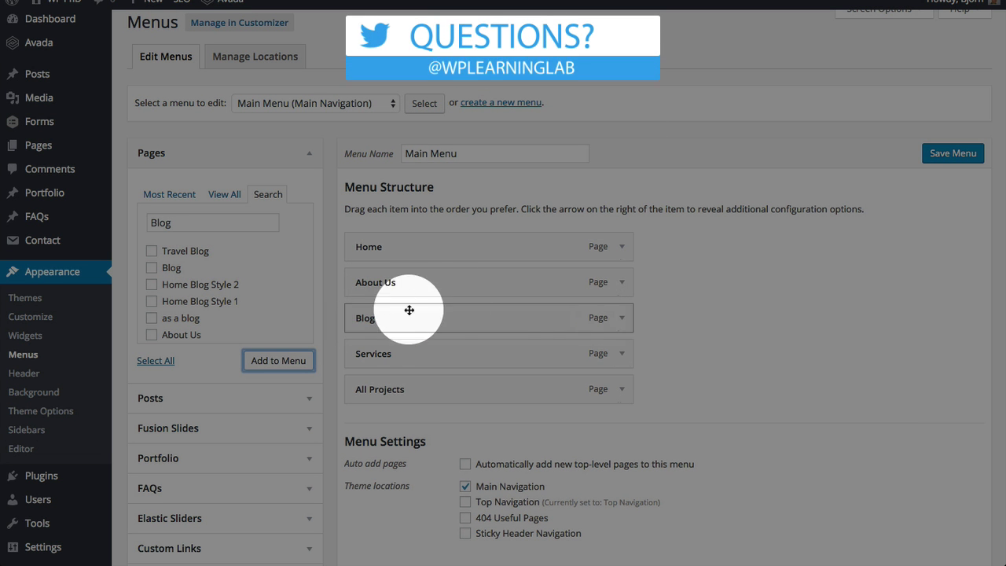
{"action": "left_click", "coordinate": [950, 153]}
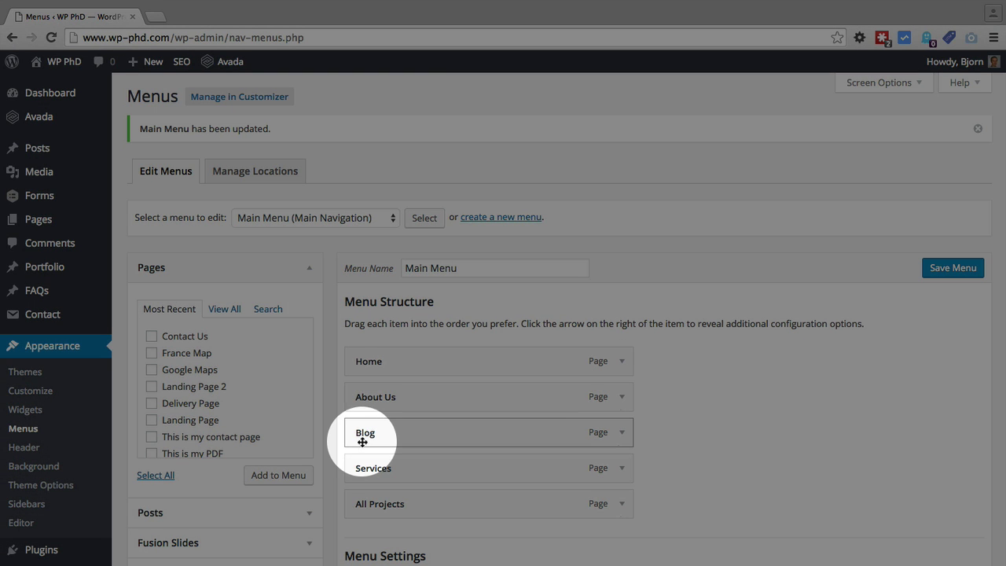
Add News and Warm Countries from Categories to the end of the Main Menu and save it
{"action": "scroll", "coordinate": [321, 410], "scroll_direction": "down", "scroll_amount": 2}
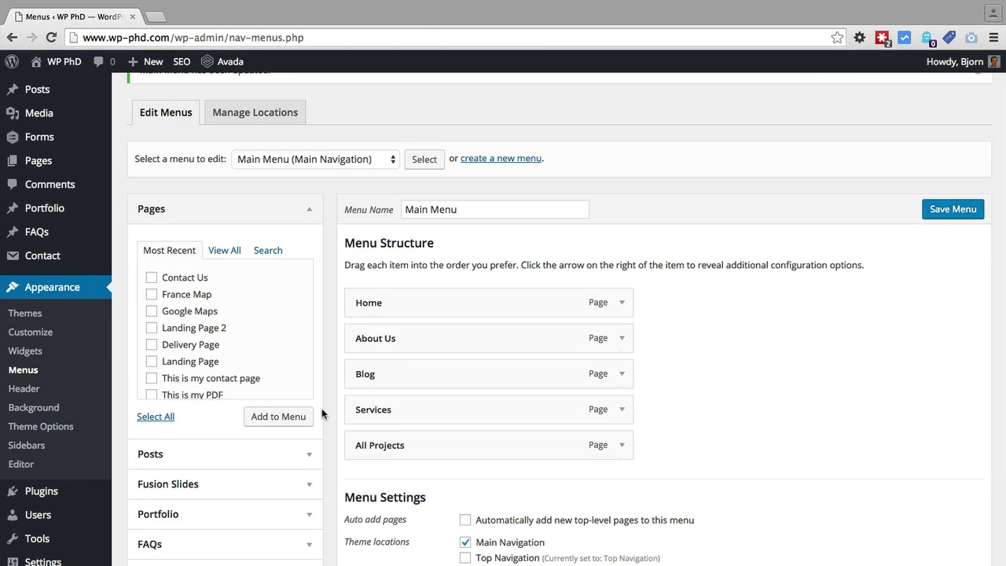
{"action": "scroll", "coordinate": [321, 410], "scroll_direction": "down", "scroll_amount": 1}
{"action": "scroll", "coordinate": [321, 414], "scroll_direction": "down", "scroll_amount": 5}
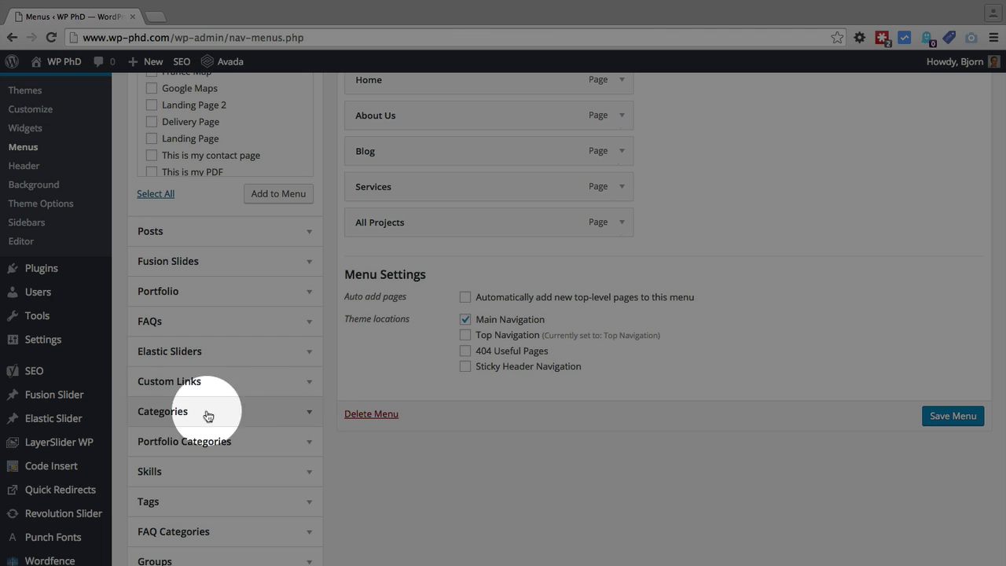
{"action": "left_click", "coordinate": [168, 417]}
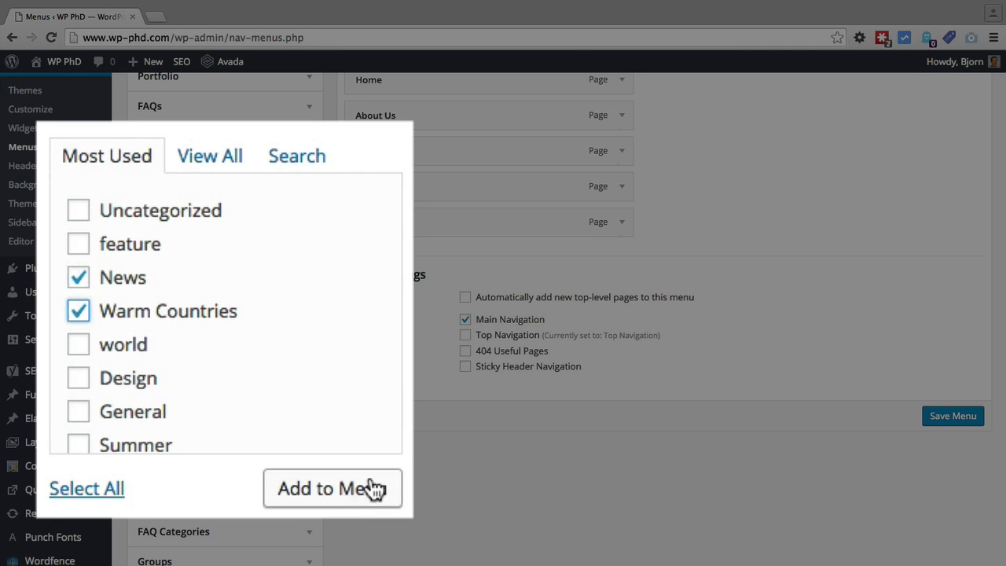
{"action": "left_click", "coordinate": [333, 488]}
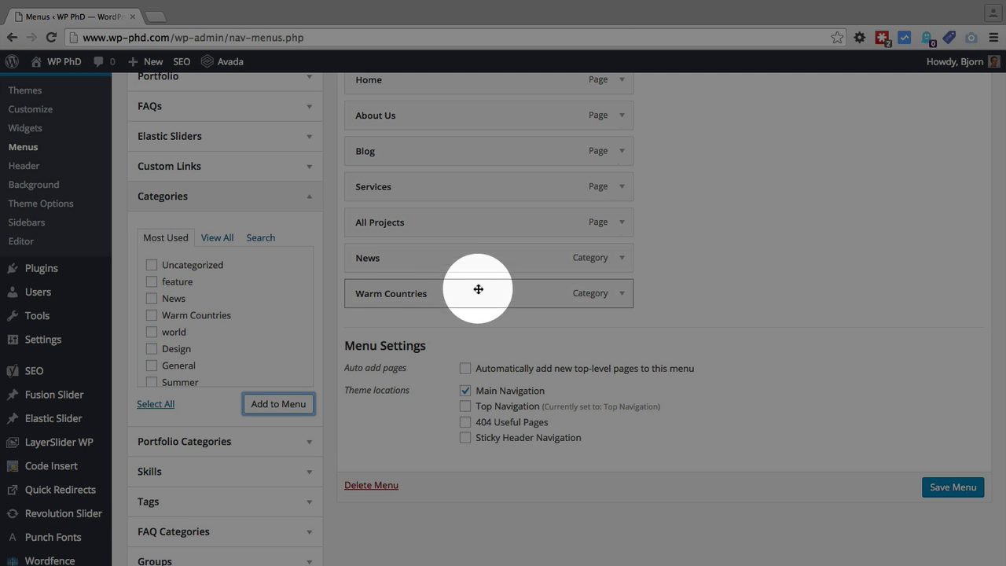
{"action": "left_click", "coordinate": [950, 488]}
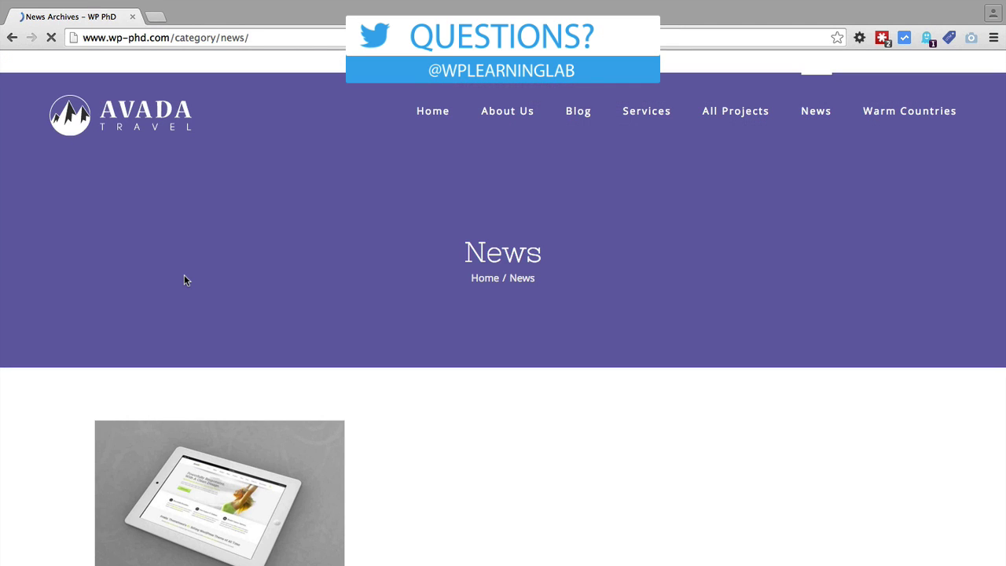
Scroll through the News archive posts, such as 'Nullam Eget Elit Ante', and back up
{"action": "scroll", "coordinate": [184, 274], "scroll_direction": "down", "scroll_amount": 3}
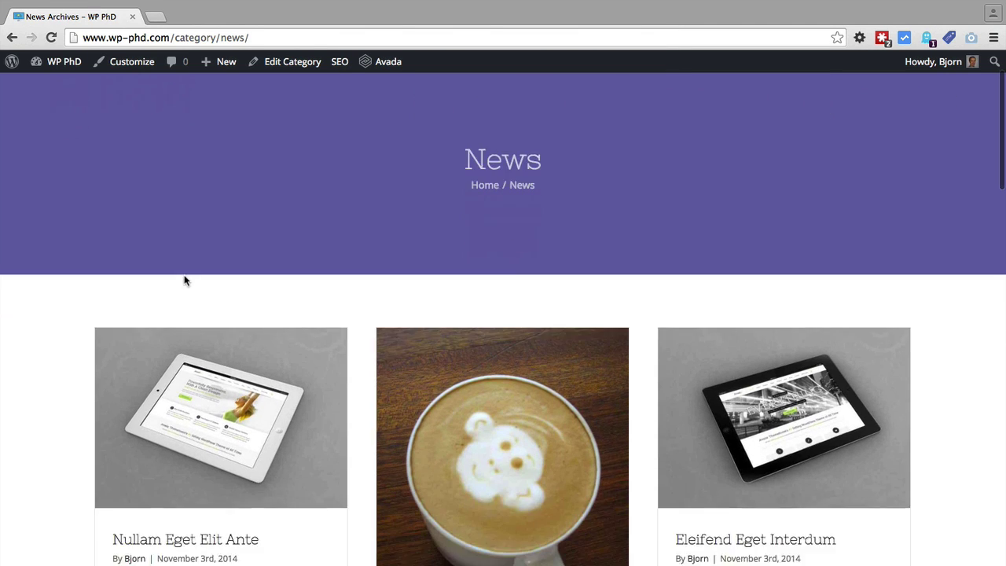
{"action": "scroll", "coordinate": [52, 400], "scroll_direction": "down", "scroll_amount": 6}
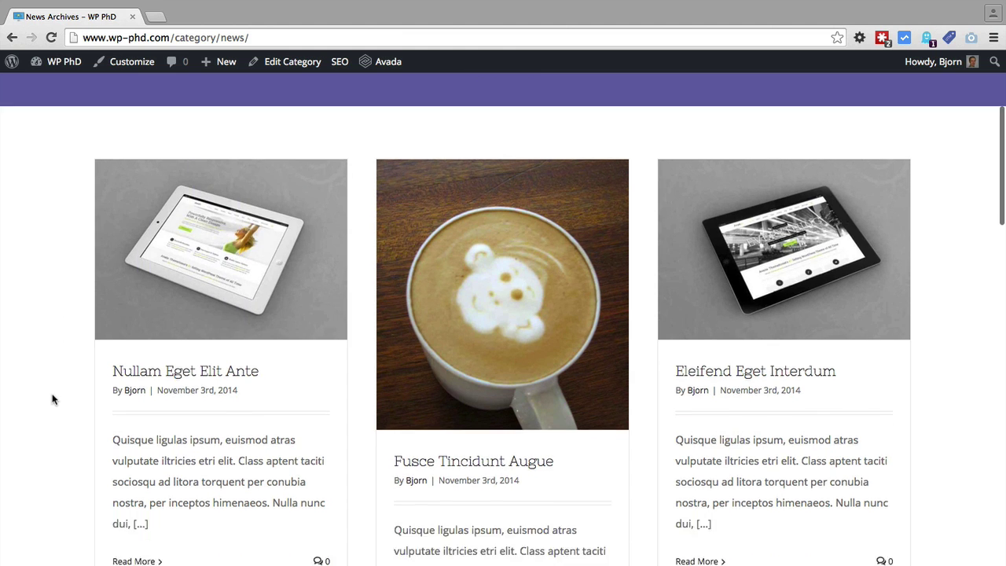
{"action": "scroll", "coordinate": [52, 400], "scroll_direction": "down", "scroll_amount": 5}
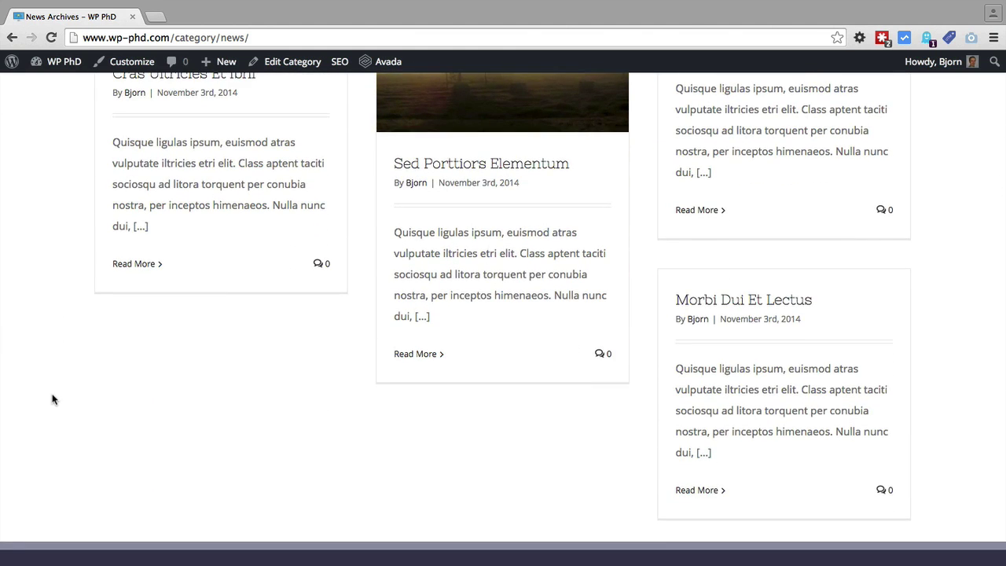
{"action": "scroll", "coordinate": [52, 399], "scroll_direction": "up", "scroll_amount": 10}
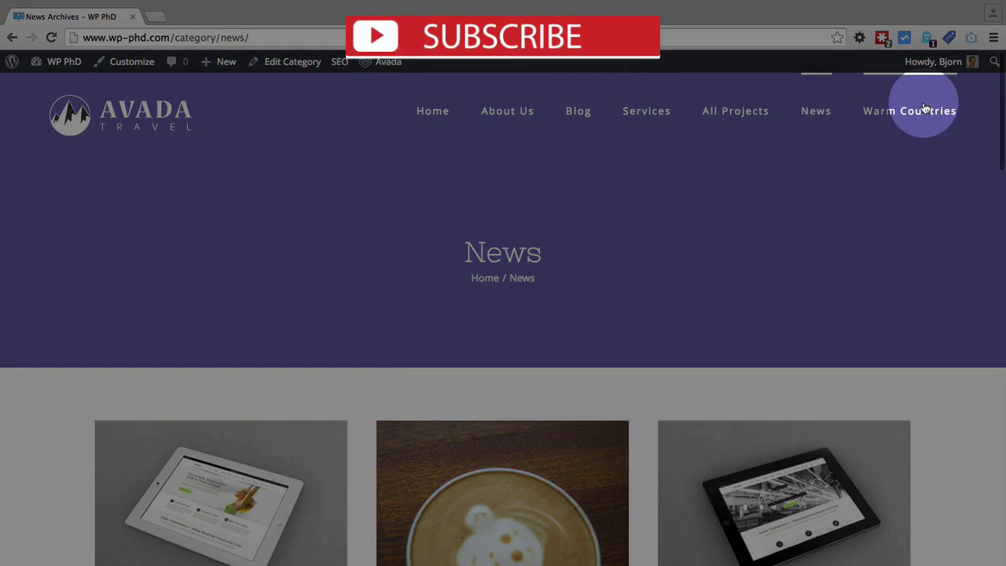
Open the Warm Countries archive from the main navigation and scroll through its posts
{"action": "left_click", "coordinate": [920, 110]}
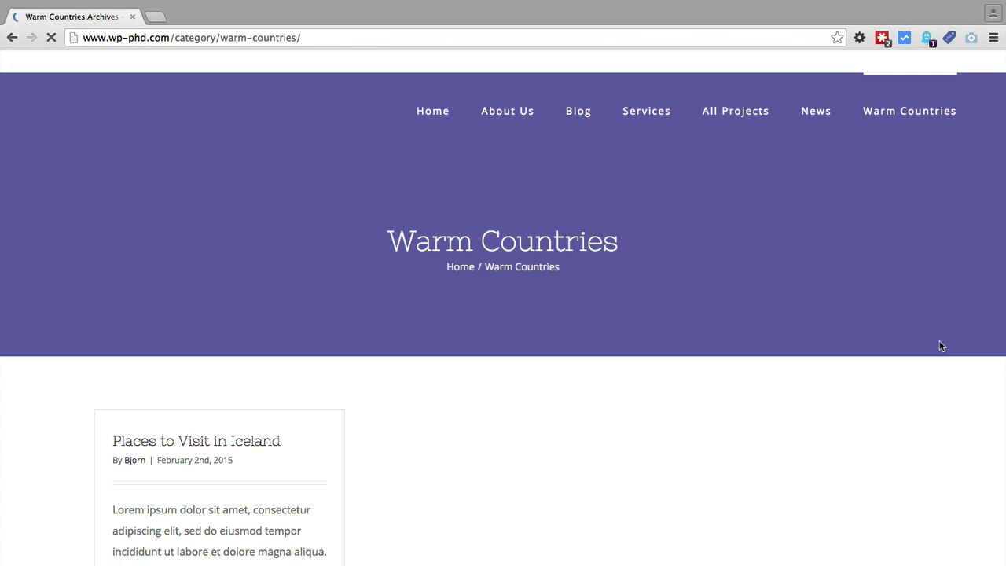
{"action": "scroll", "coordinate": [926, 454], "scroll_direction": "down", "scroll_amount": 3}
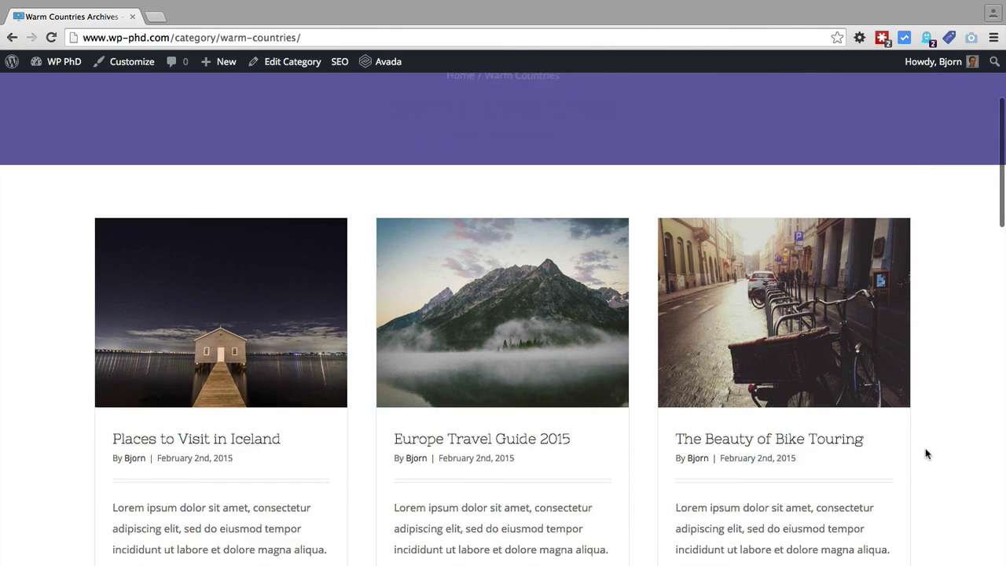
{"action": "scroll", "coordinate": [925, 454], "scroll_direction": "down", "scroll_amount": 4}
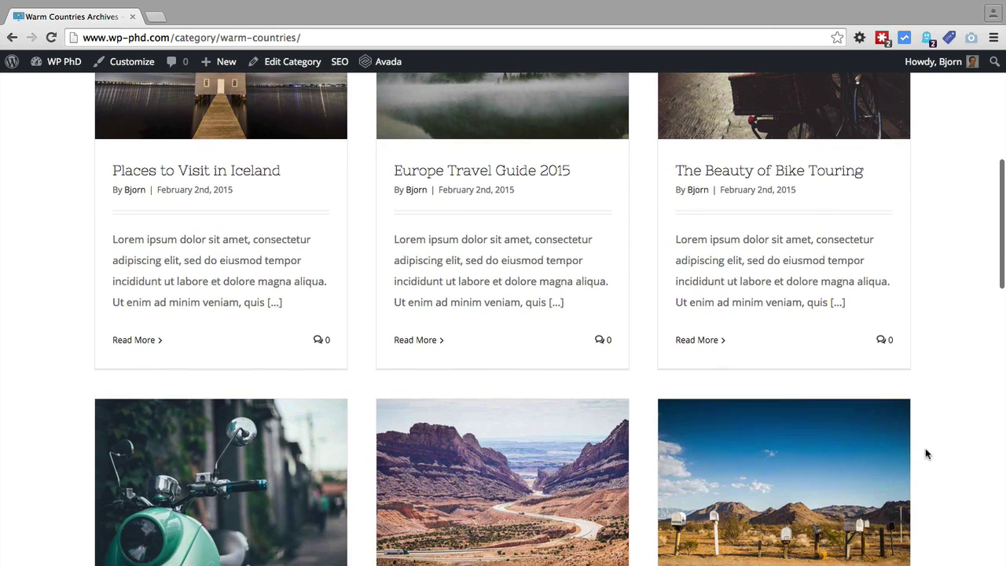
{"action": "scroll", "coordinate": [926, 454], "scroll_direction": "up", "scroll_amount": 7}
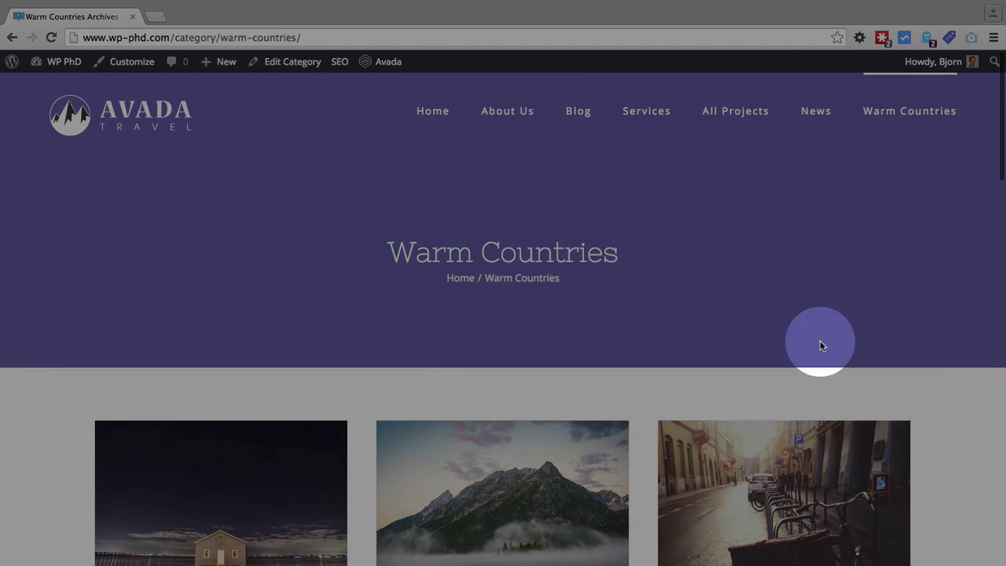